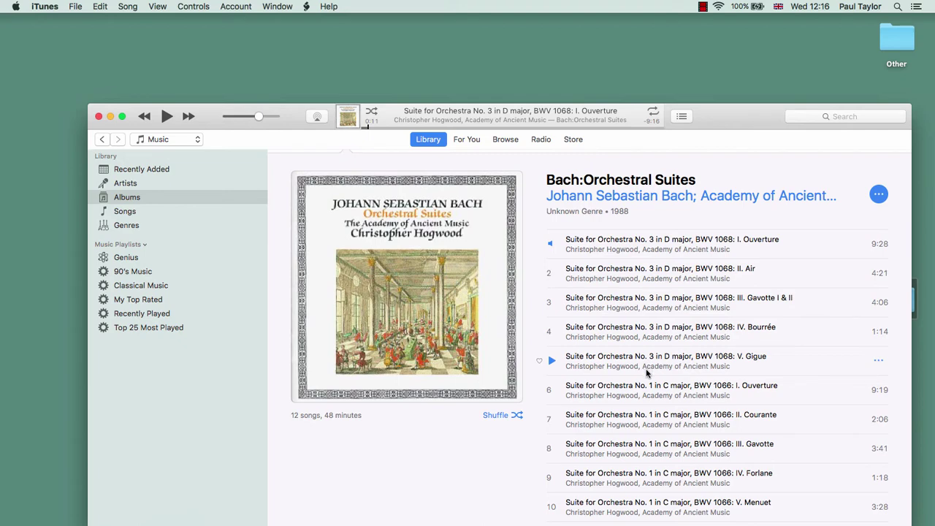
Look through the Bach:Orchestral Suites track list and check the Work and Movement columns in the library's song list
scroll(646, 373, down, 3)
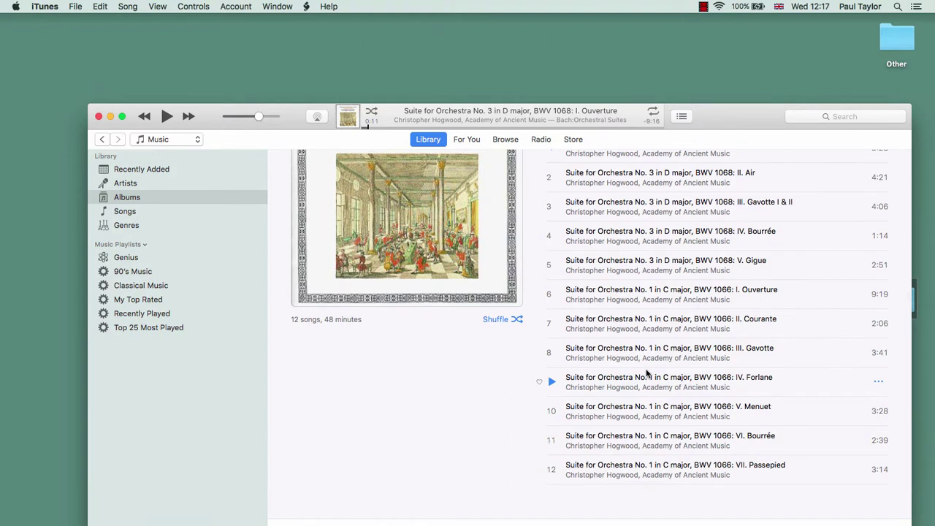
scroll(646, 373, up, 2)
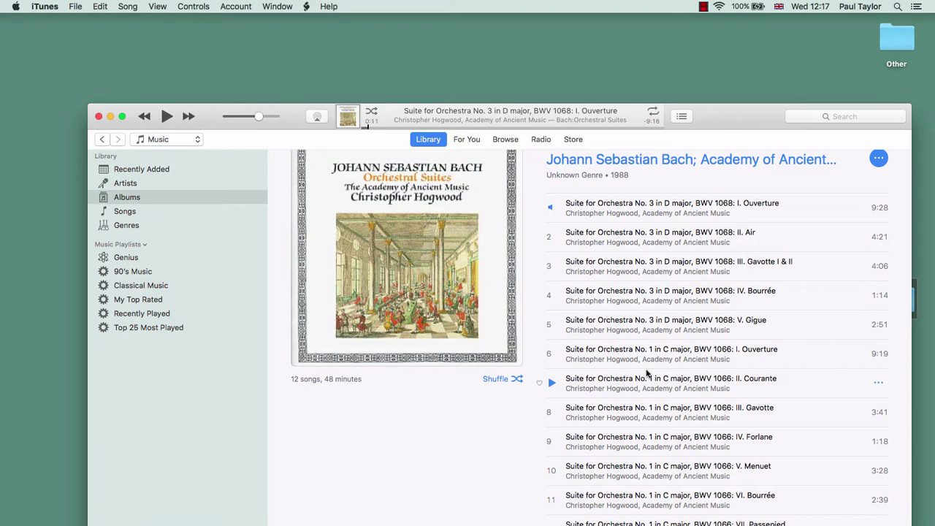
scroll(646, 373, up, 2)
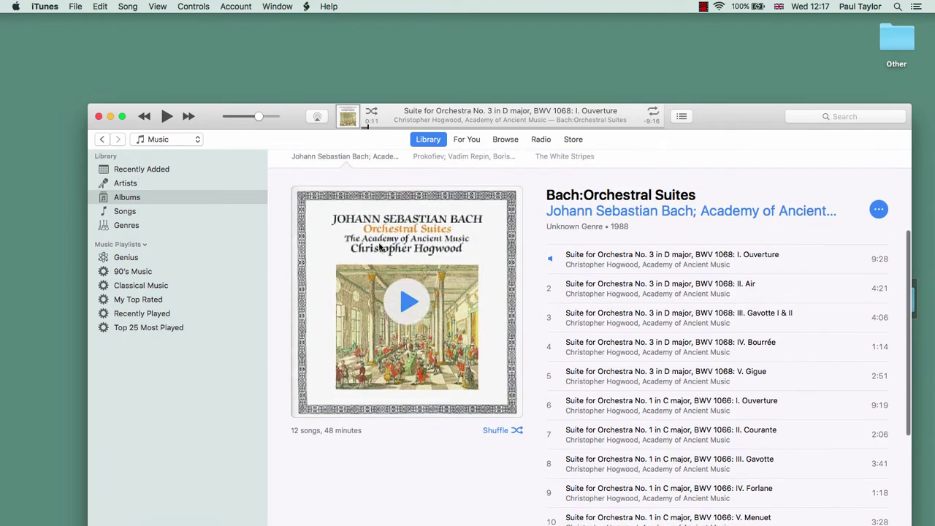
click(130, 211)
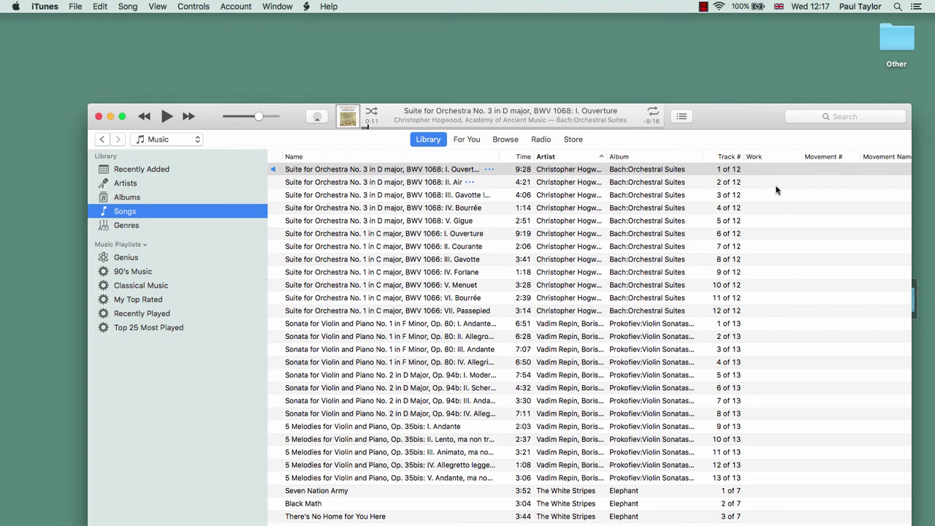
Look through the Prokofiev violin sonatas track list in the album view and return to the song list
click(136, 197)
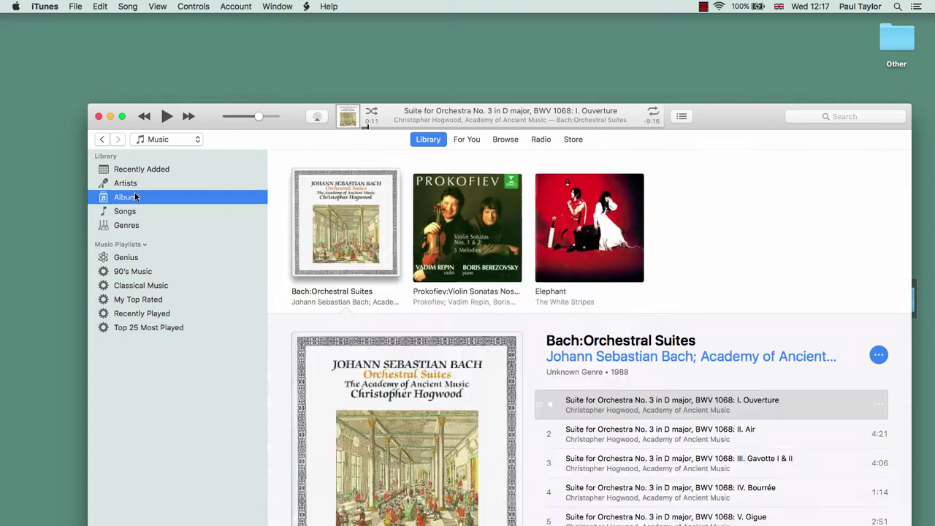
click(414, 215)
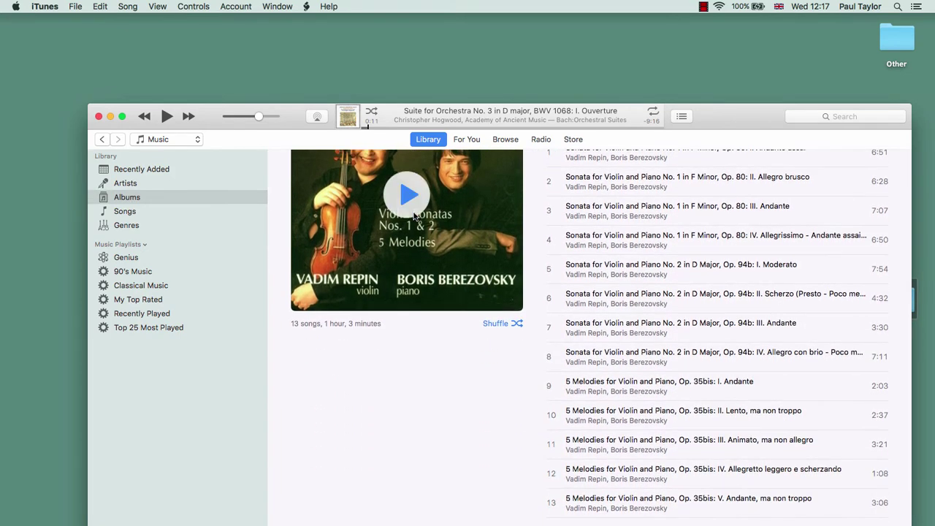
scroll(414, 217, up, 5)
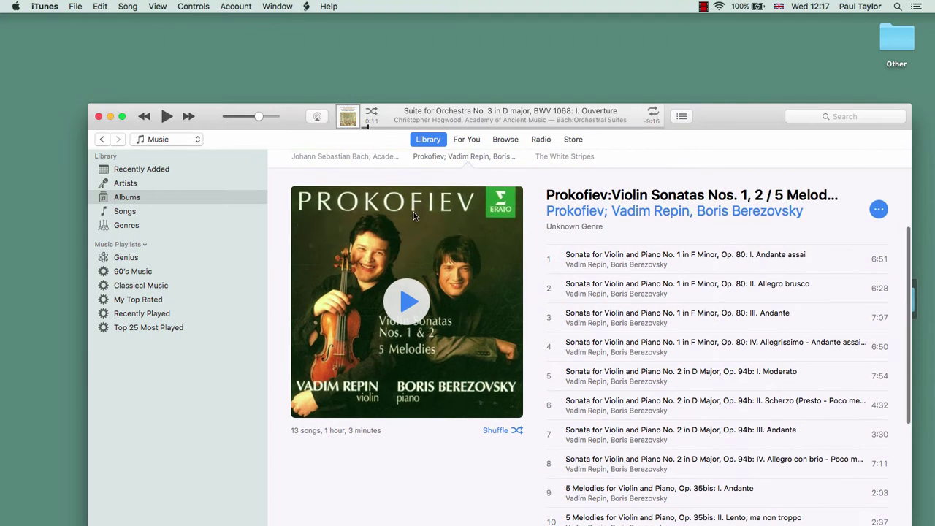
scroll(414, 216, up, 2)
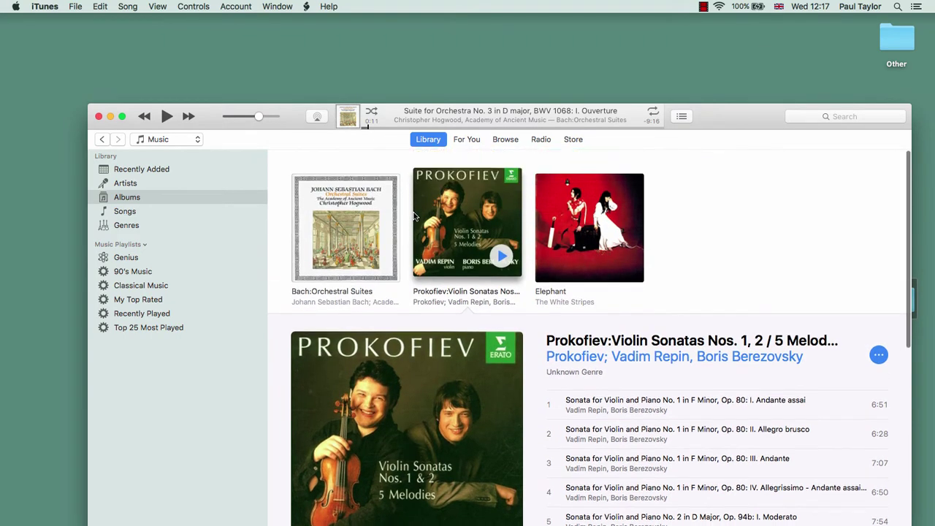
click(125, 211)
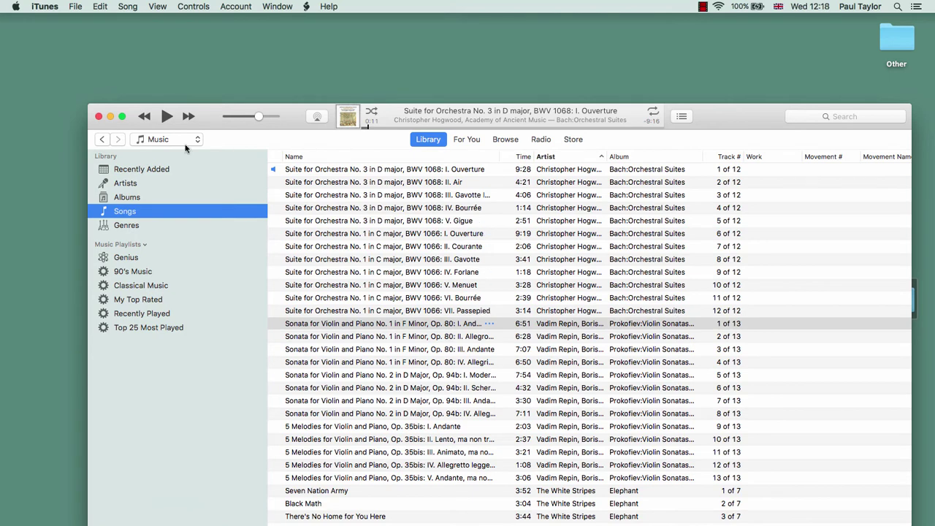
Minimise iTunes, switch to SongKong and open the Fix Songs settings for the Desktop Music folder
click(111, 116)
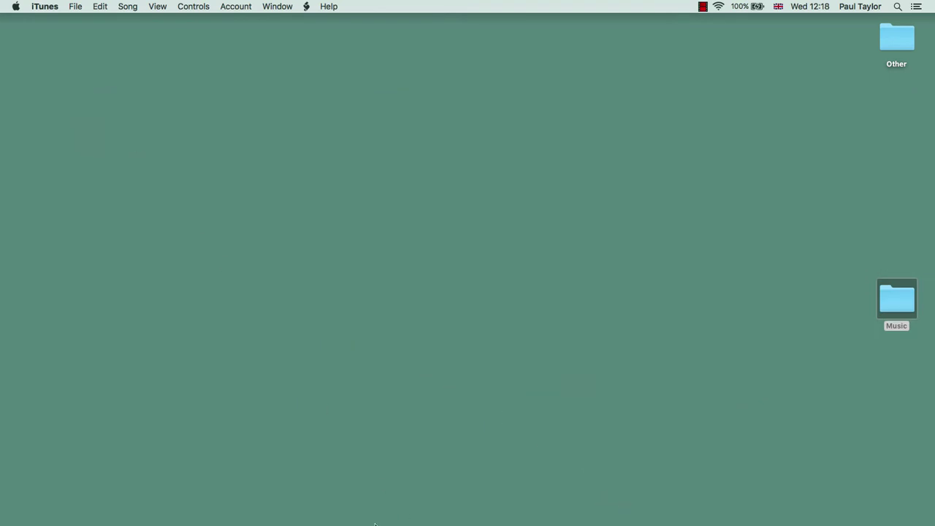
click(560, 512)
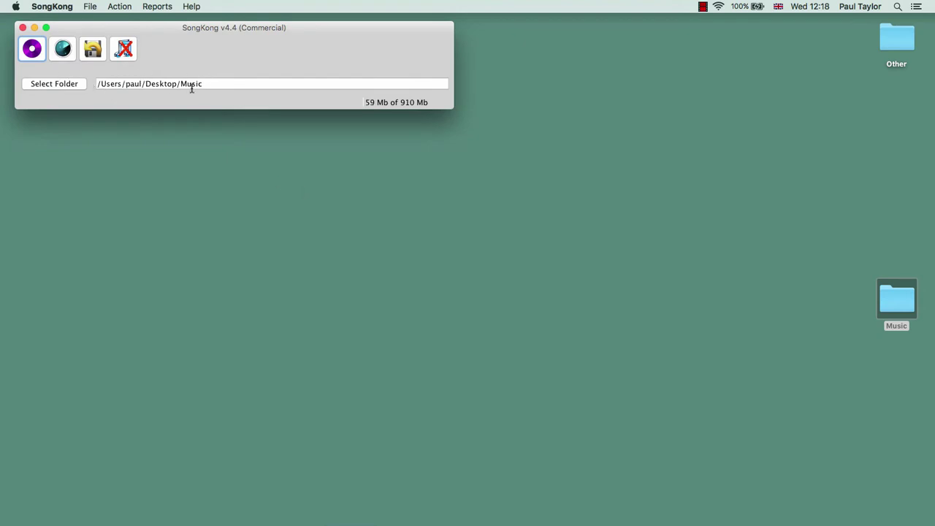
click(35, 51)
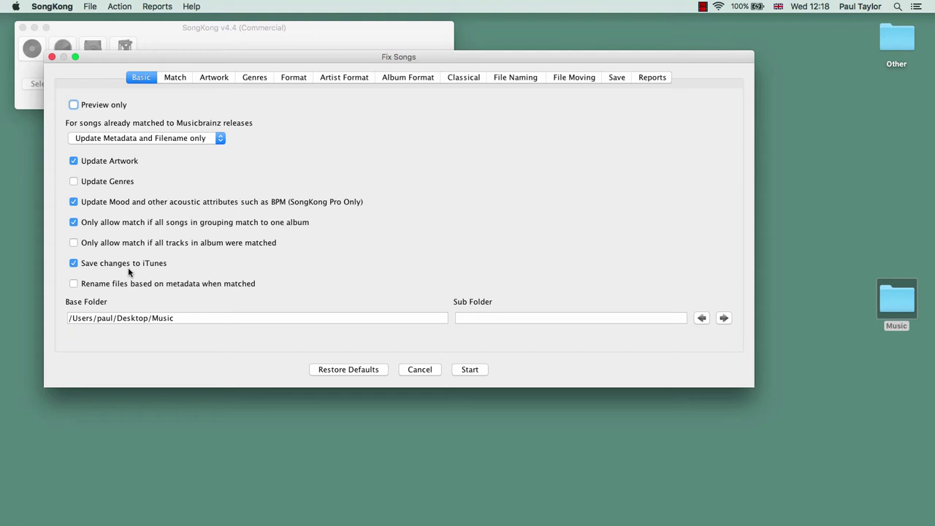
Check which fields are set to never be modified or added in the format settings, without changing the selection
click(283, 76)
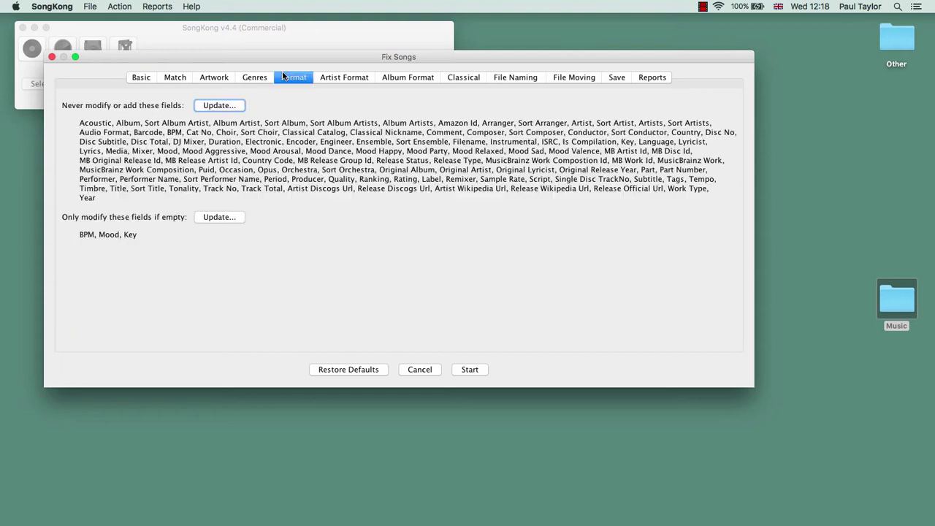
click(223, 110)
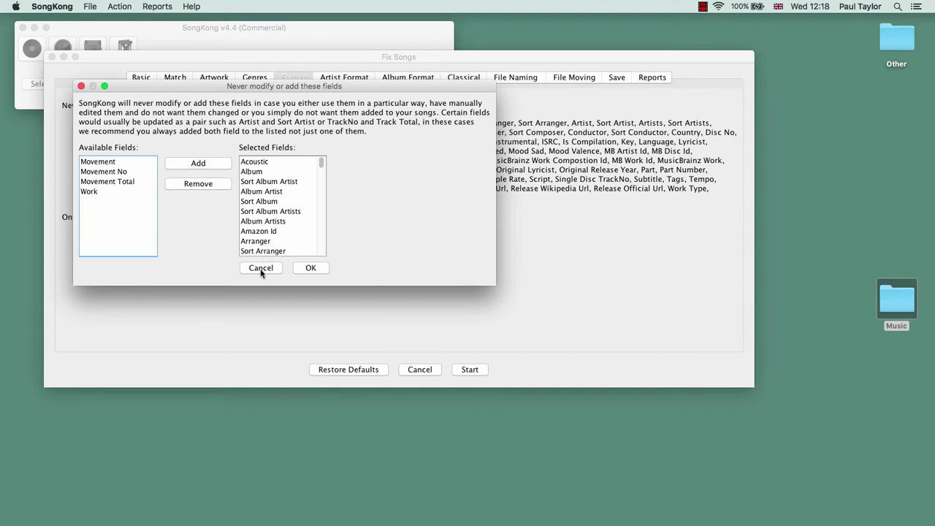
click(261, 268)
Review the classical music options and start the Fix Songs task
click(466, 77)
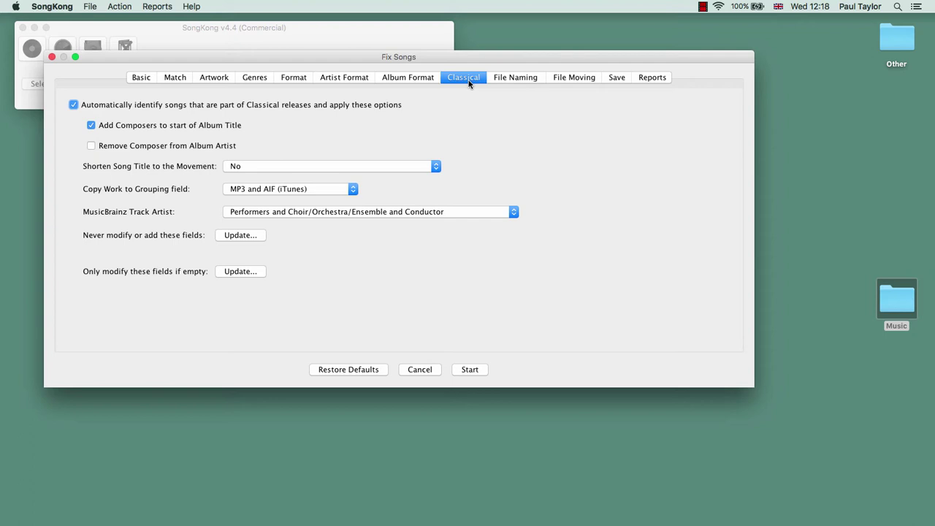
click(468, 370)
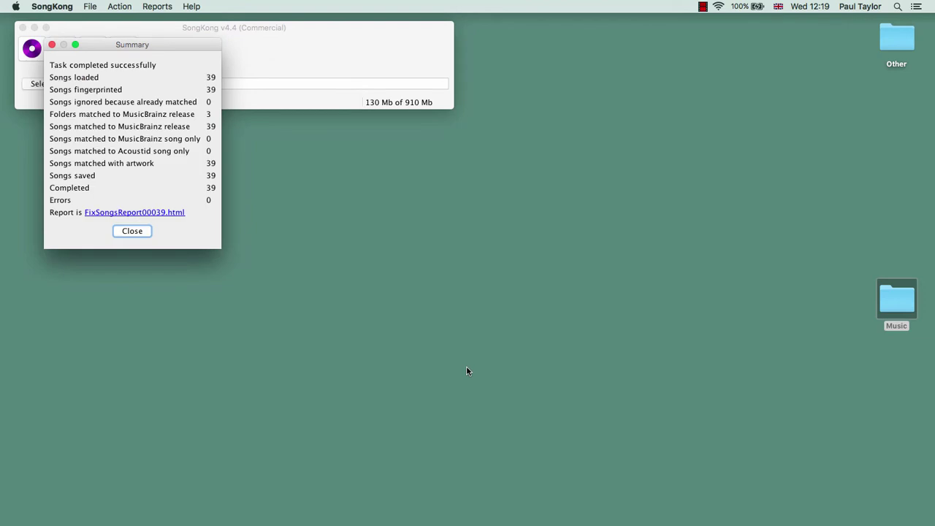
Open the FixSongsReport00039.html report and display the song changes for the Bach Orchestral Suites folder
click(145, 213)
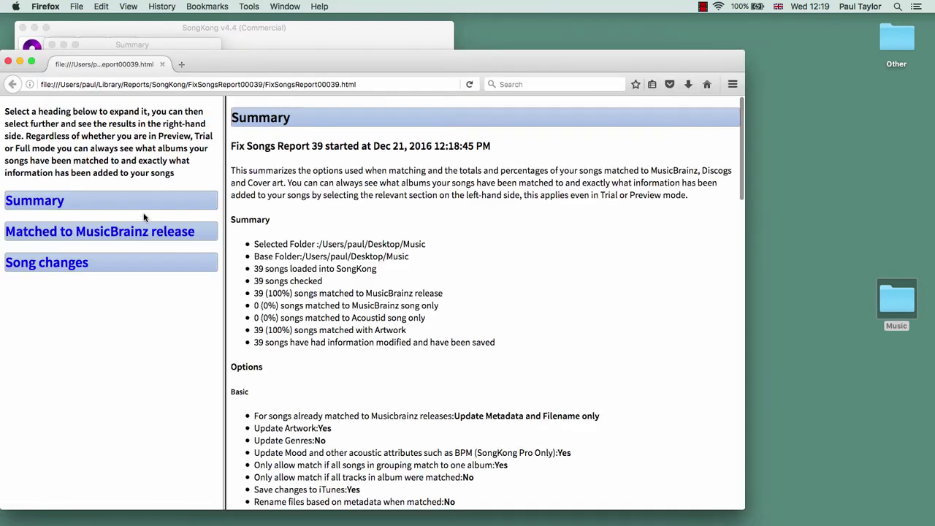
click(81, 264)
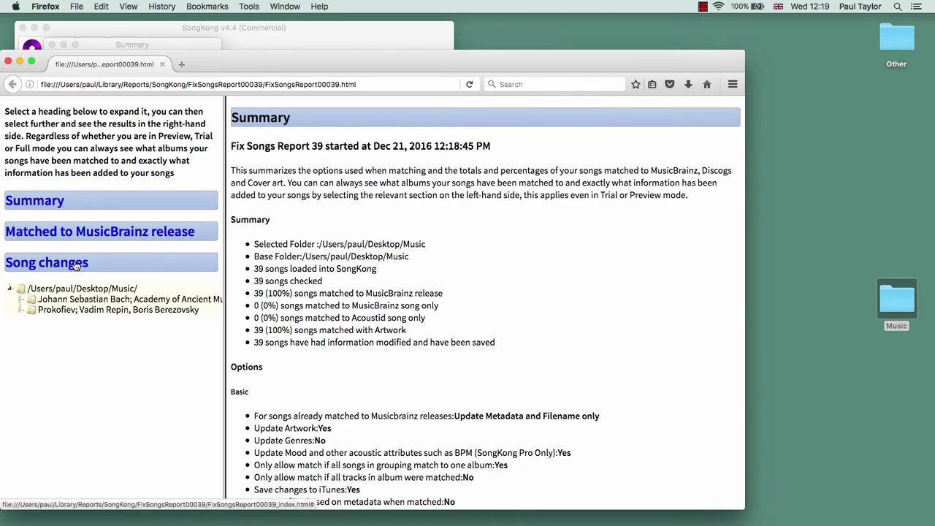
click(87, 301)
click(82, 310)
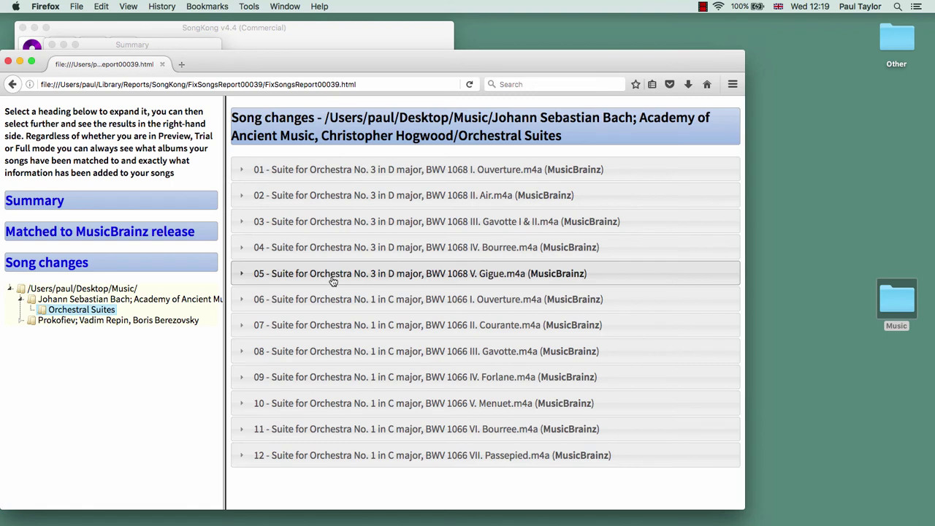
Inspect the fields added to tracks 01 to 03 of Suite No. 3 in the report, collapsing each entry after viewing
click(290, 177)
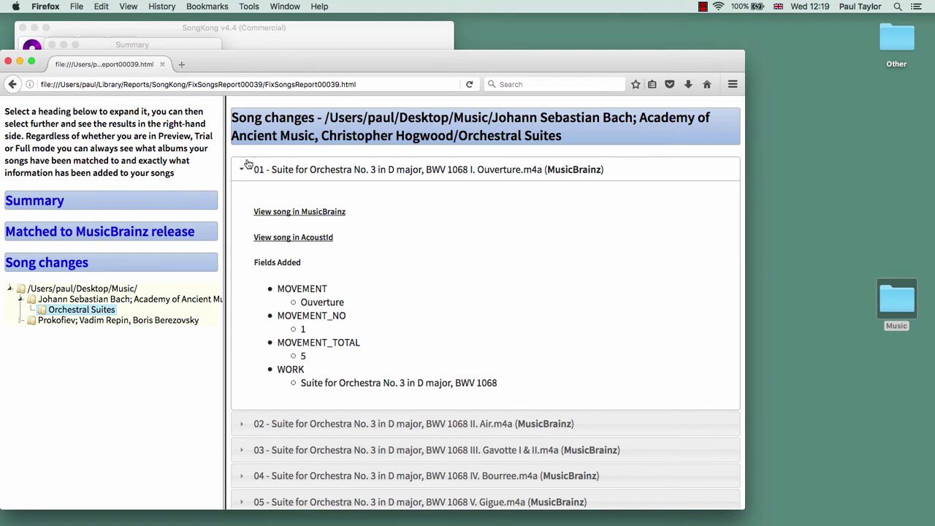
click(246, 171)
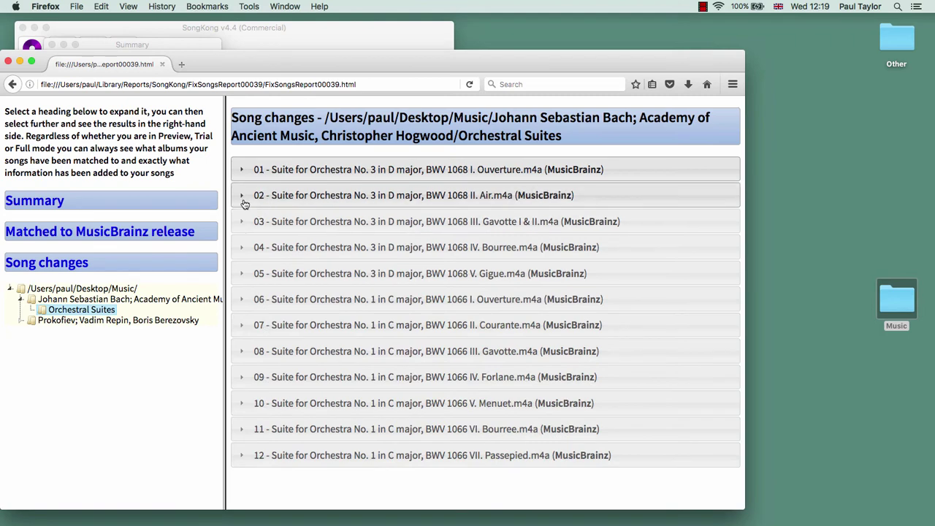
click(244, 201)
click(244, 204)
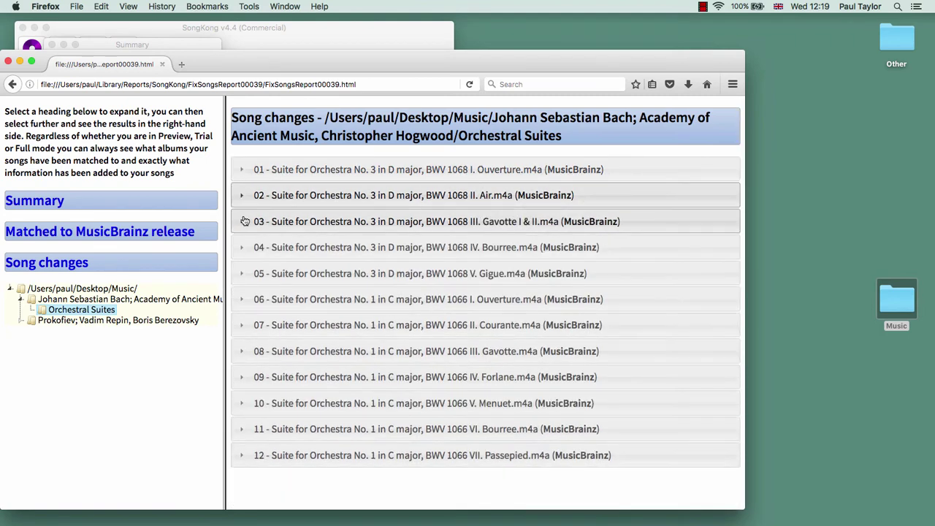
click(245, 222)
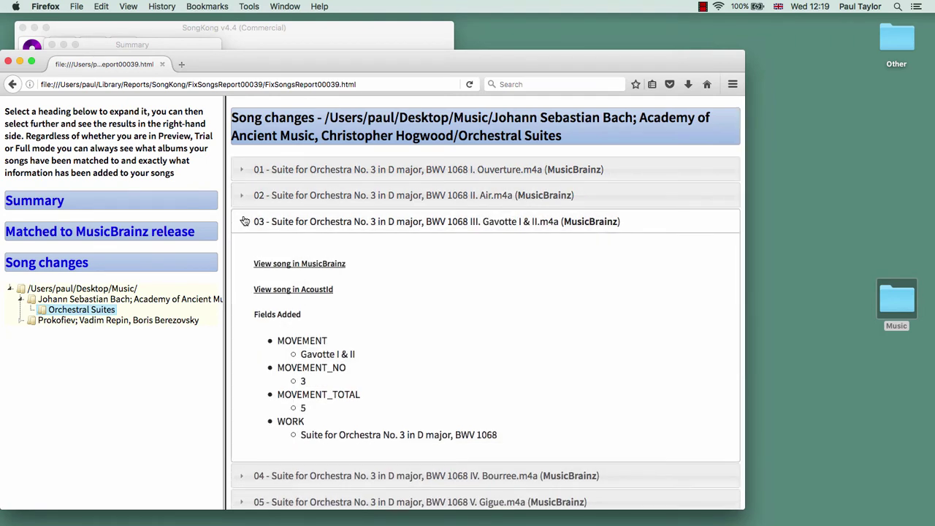
click(245, 221)
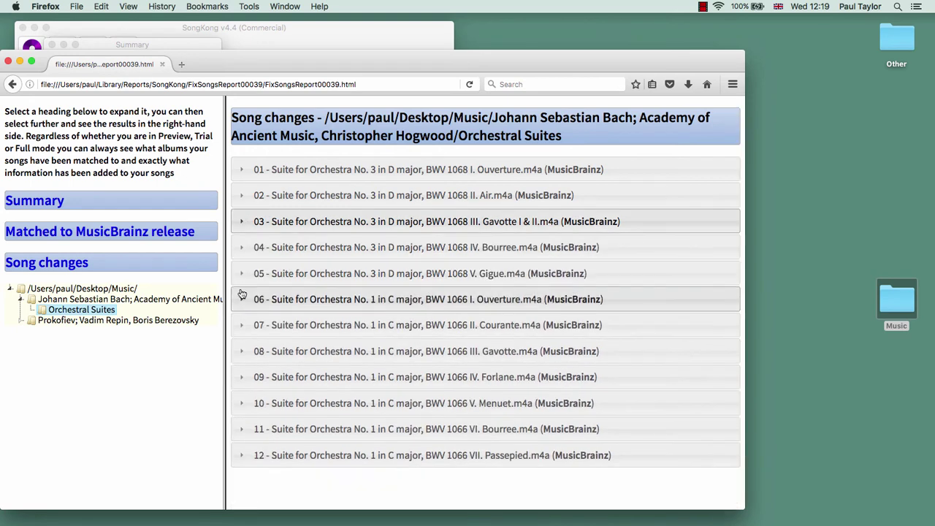
Inspect the fields added to track 07, the Courante of Suite No. 1, and collapse its entry
click(243, 329)
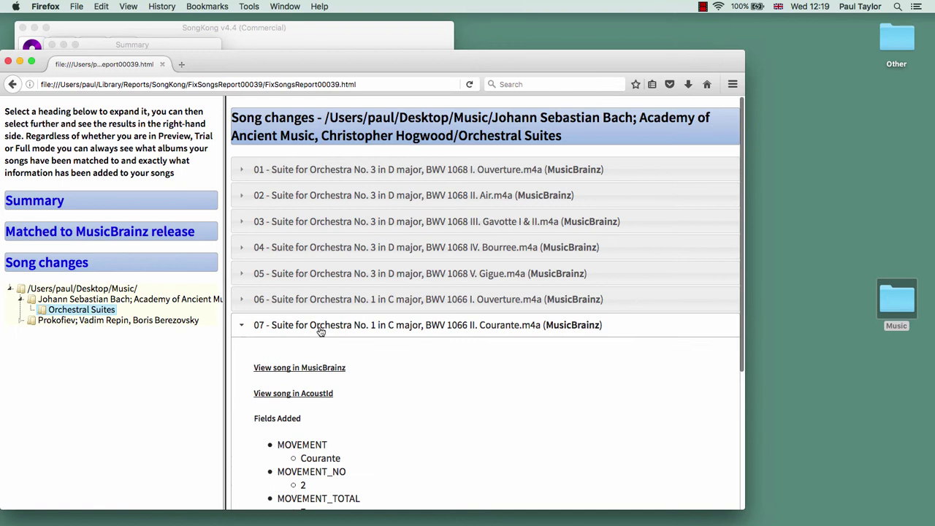
scroll(319, 331, down, 1)
scroll(320, 331, down, 3)
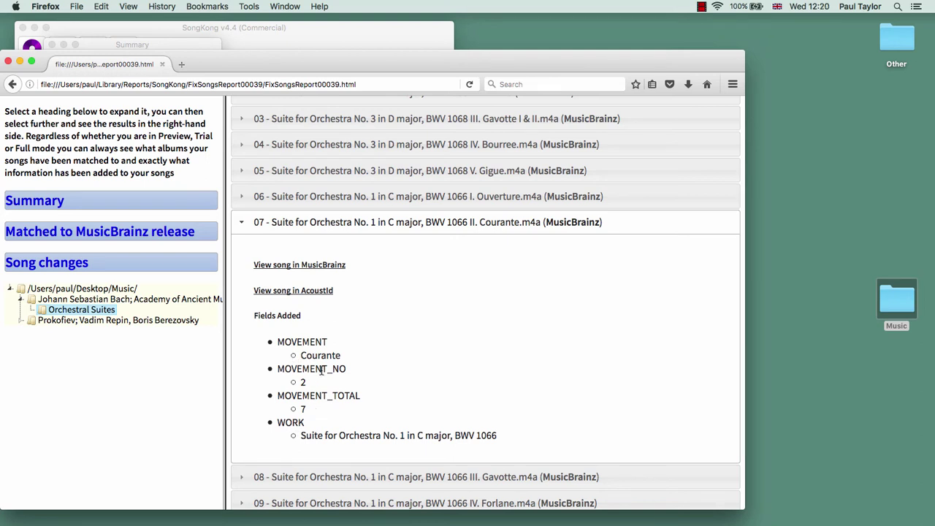
click(237, 222)
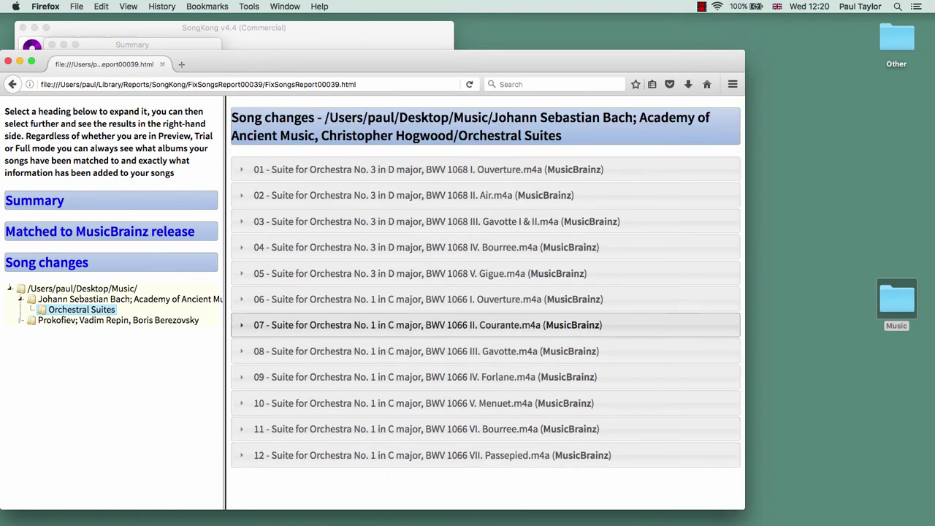
Switch to iTunes, shift its window into full view and examine the songs' Work, Movement # and Movement Name columns
key(super+Tab)
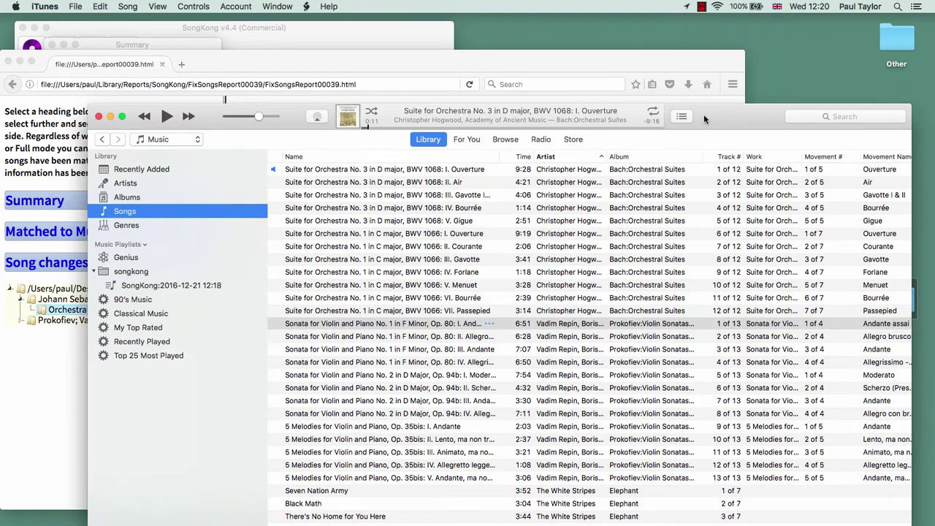
drag(703, 114, 649, 112)
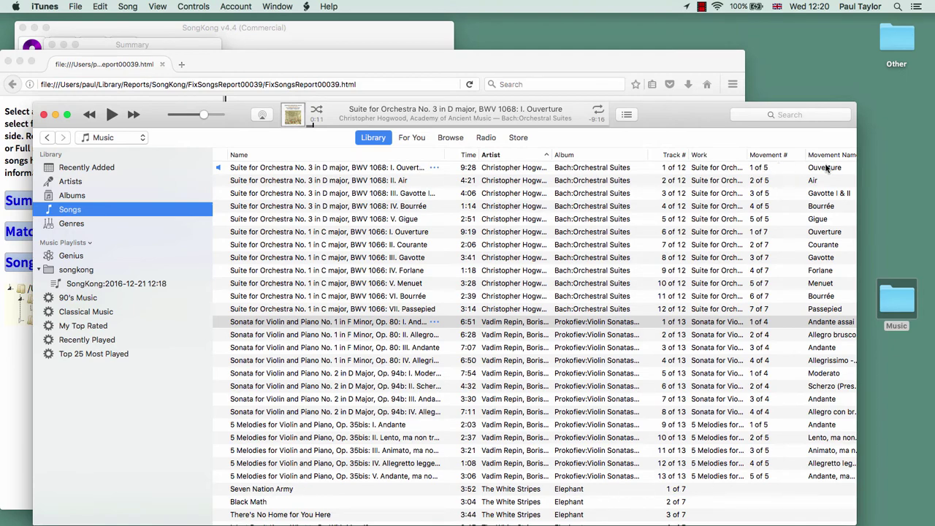
scroll(697, 307, down, 4)
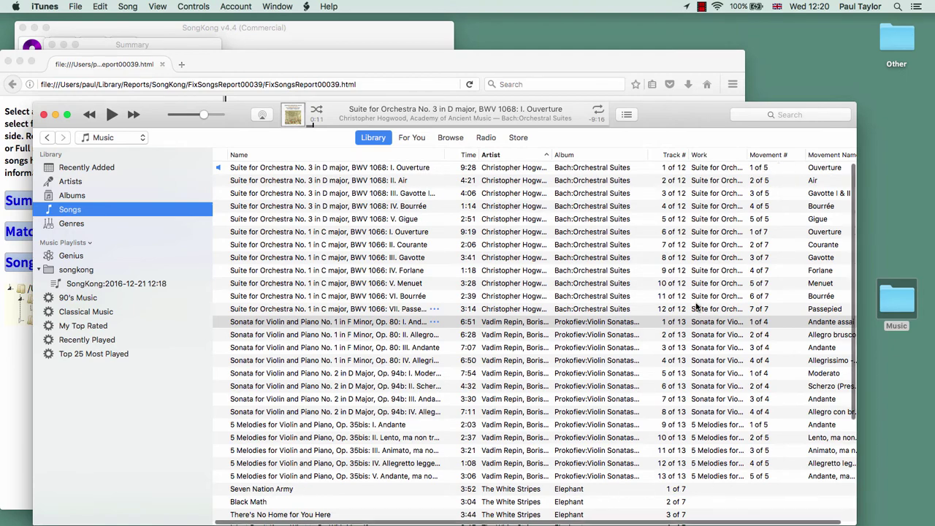
scroll(696, 307, down, 2)
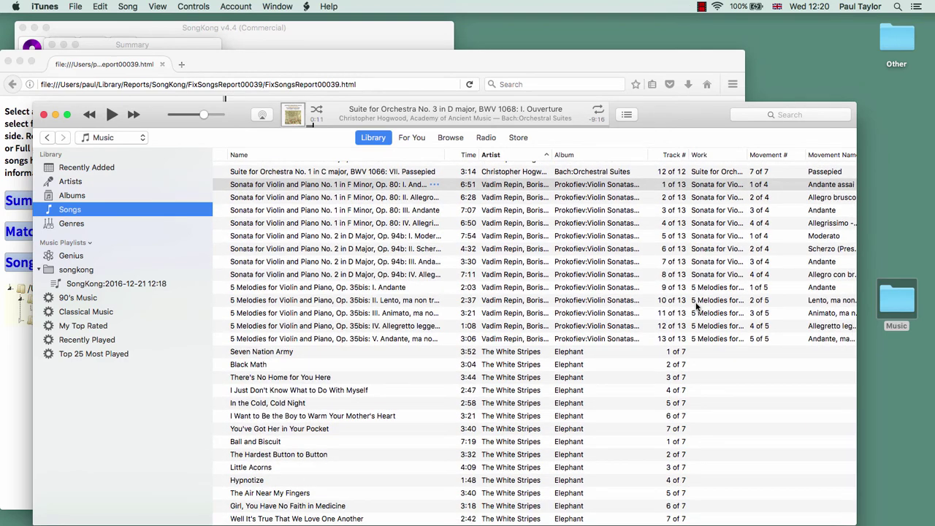
scroll(697, 307, up, 5)
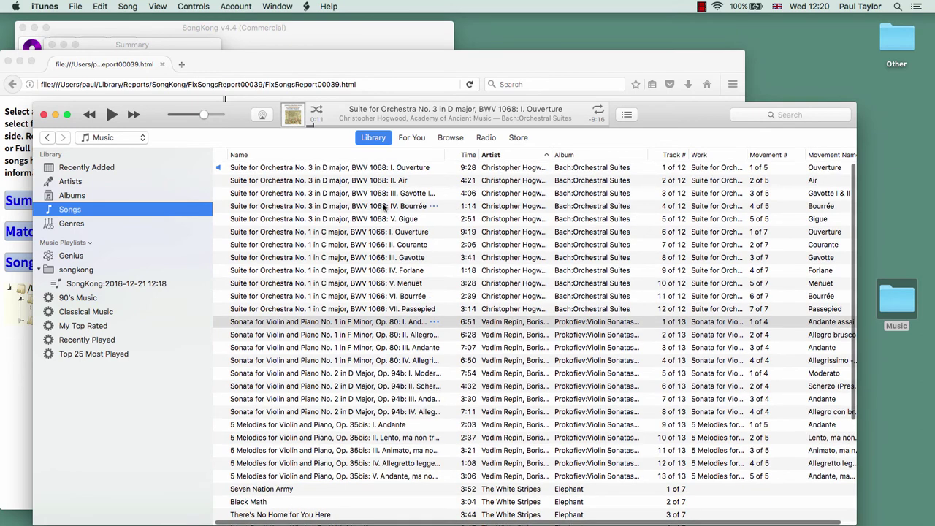
Examine how the Prokofiev violin sonatas album groups its tracks by work in the album view
click(110, 196)
mouse_move(555, 252)
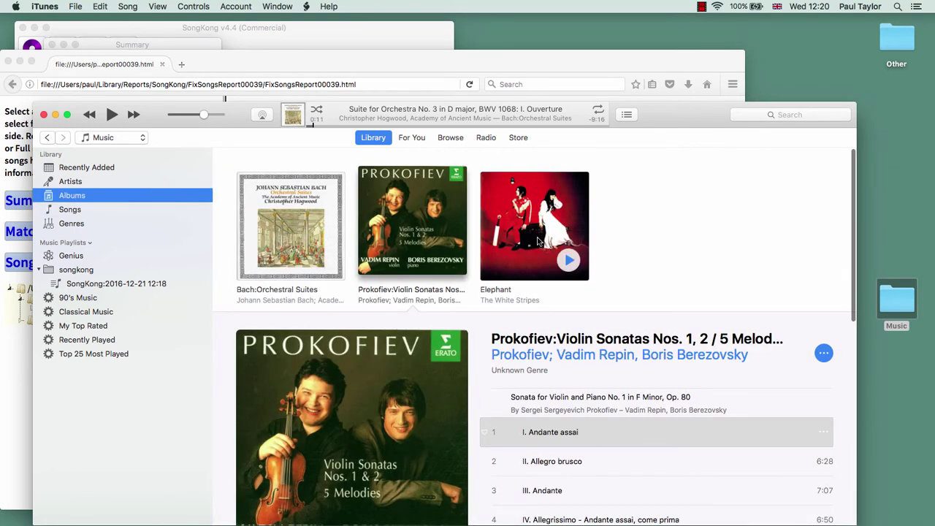
scroll(630, 275, down, 3)
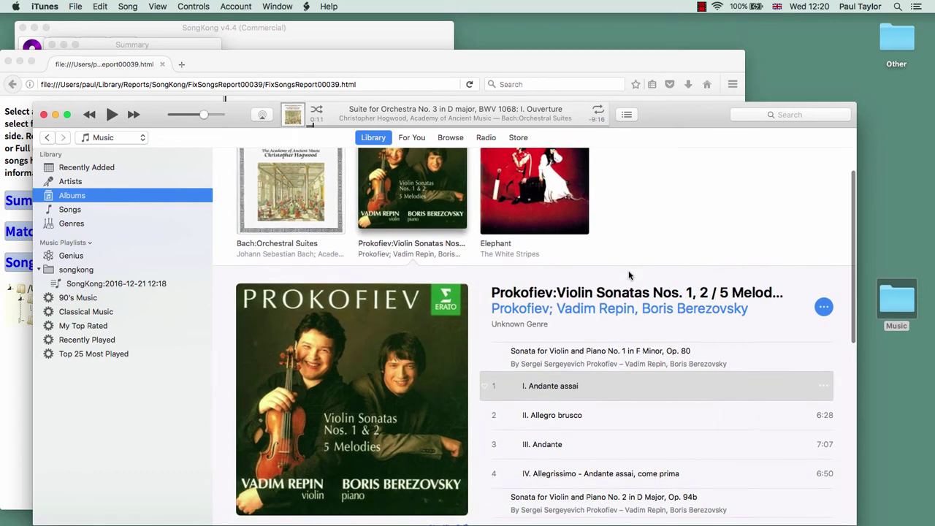
scroll(629, 275, down, 2)
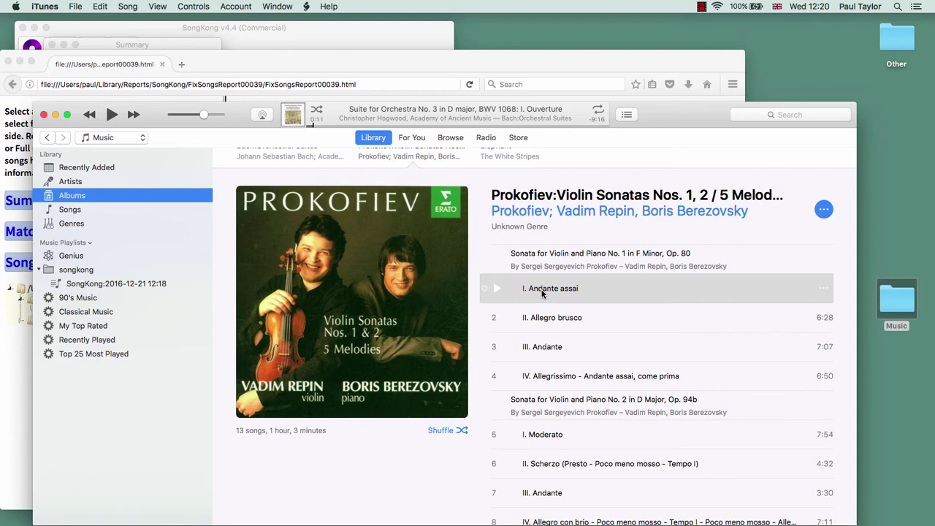
Review the rest of the Prokofiev track list, down to the movements of the 5 Melodies for Violin and Piano
scroll(542, 293, down, 3)
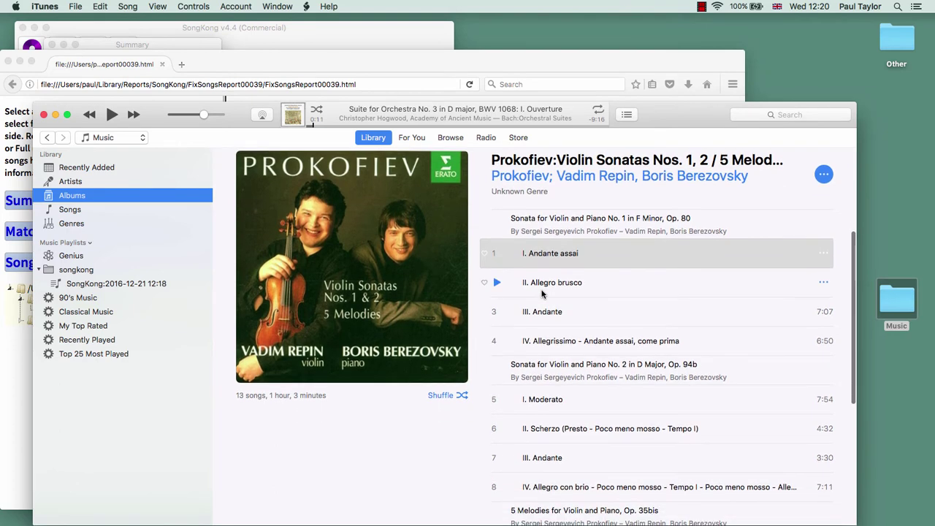
scroll(542, 293, down, 5)
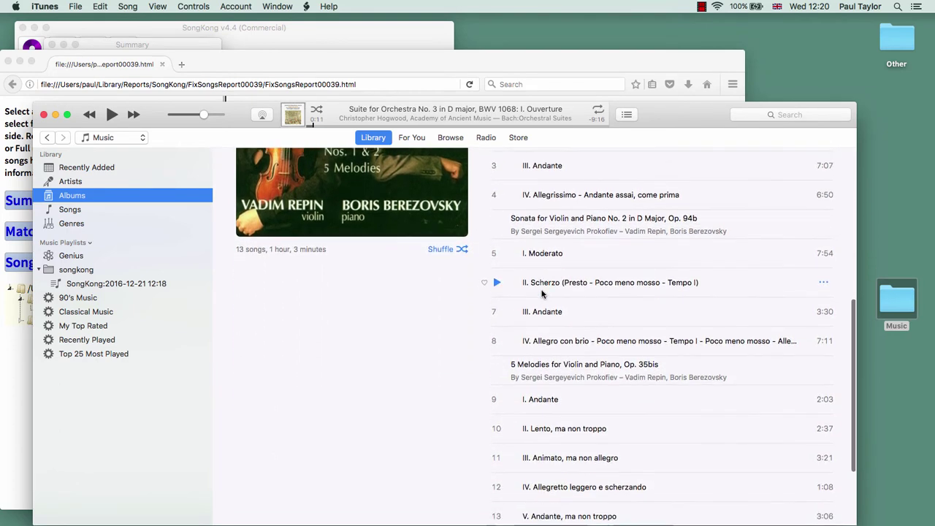
right_click(542, 293)
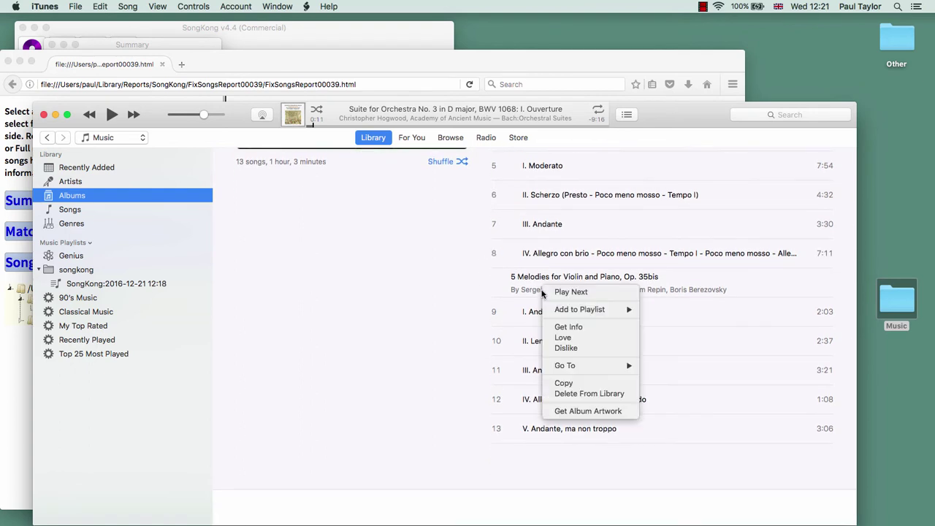
click(724, 278)
scroll(724, 277, up, 4)
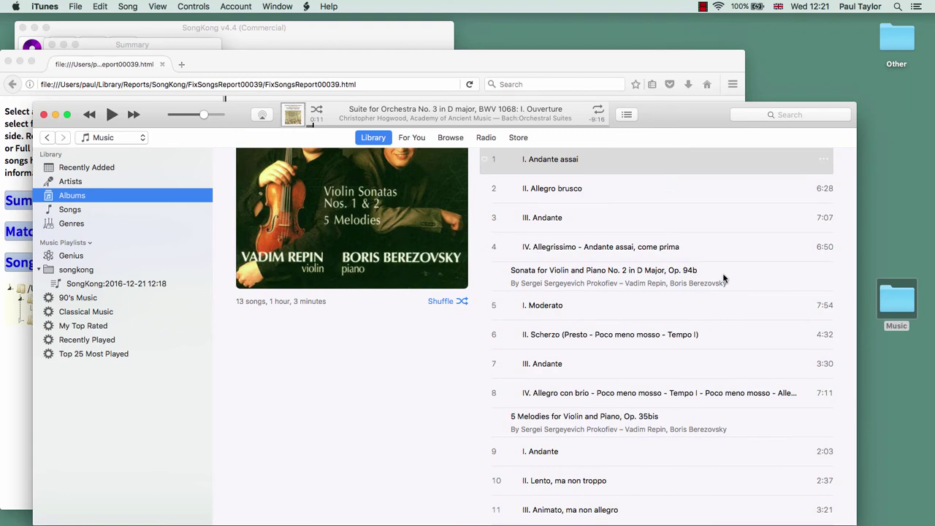
scroll(724, 278, down, 4)
scroll(724, 278, up, 11)
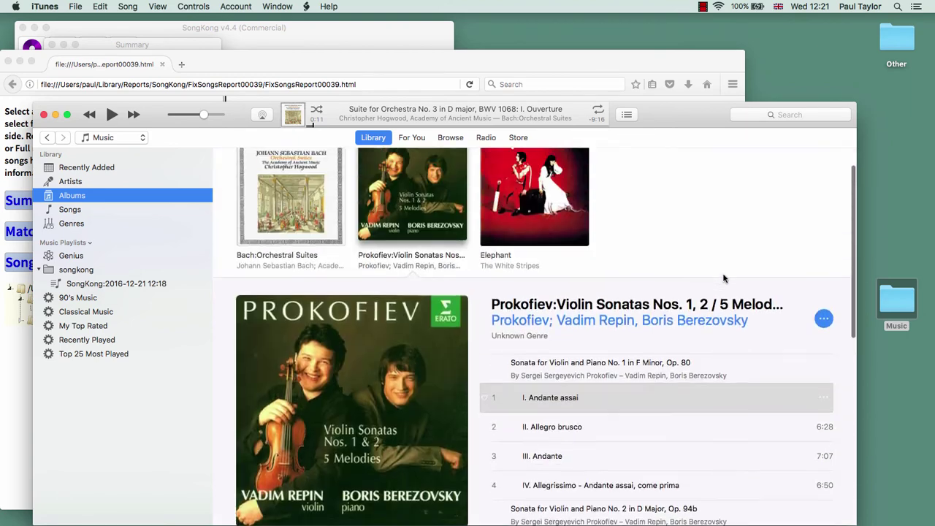
Open the Bach:Orchestral Suites album and examine how its movements are grouped under Suites No. 3 and No. 1
click(255, 203)
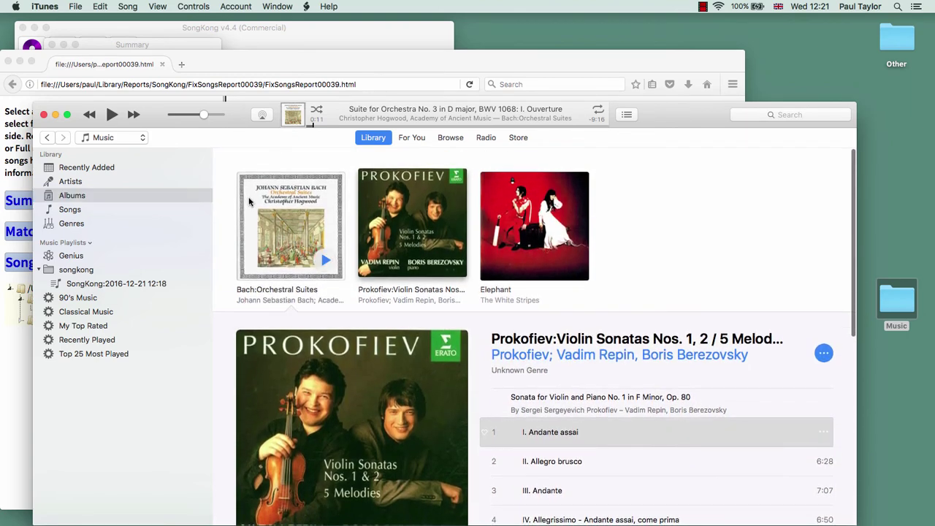
scroll(578, 248, down, 5)
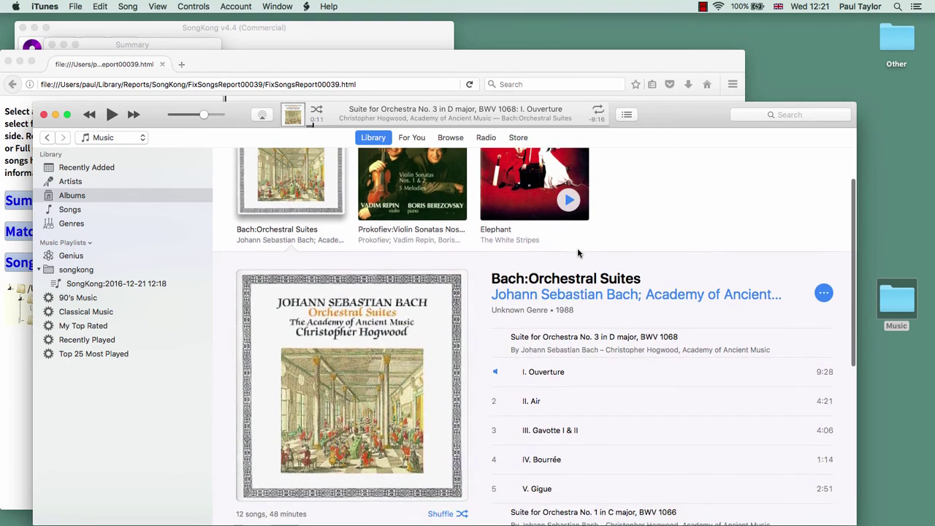
scroll(577, 253, down, 5)
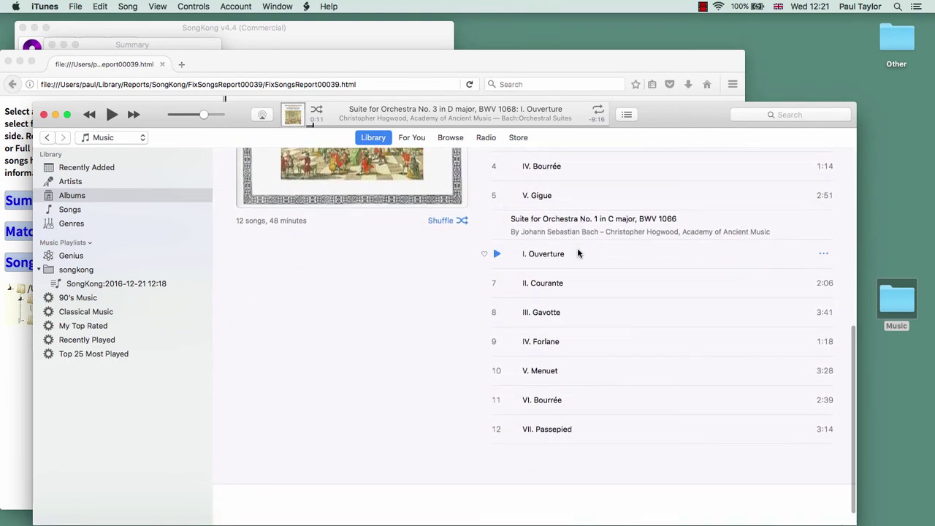
scroll(577, 253, up, 4)
scroll(578, 252, up, 5)
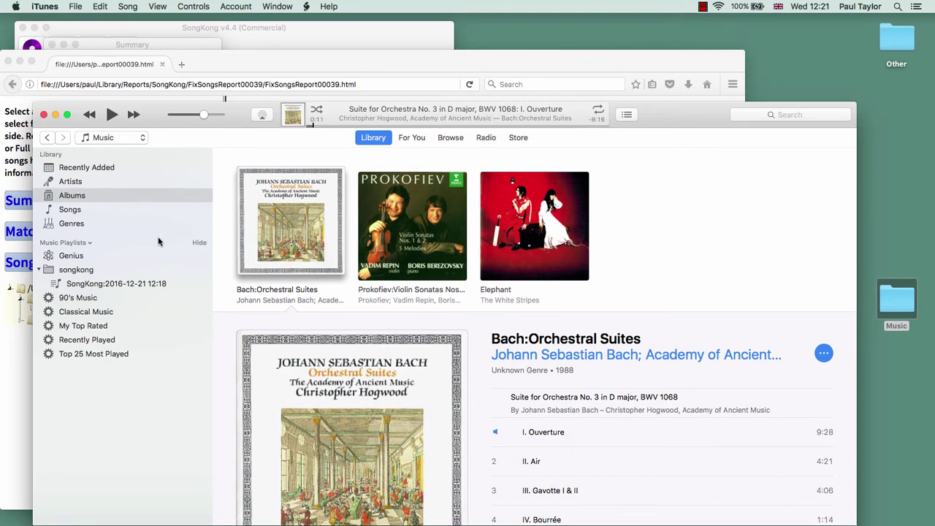
Turn off "Use work and movement" for all the Bach and Prokofiev tracks in the songs list
click(70, 209)
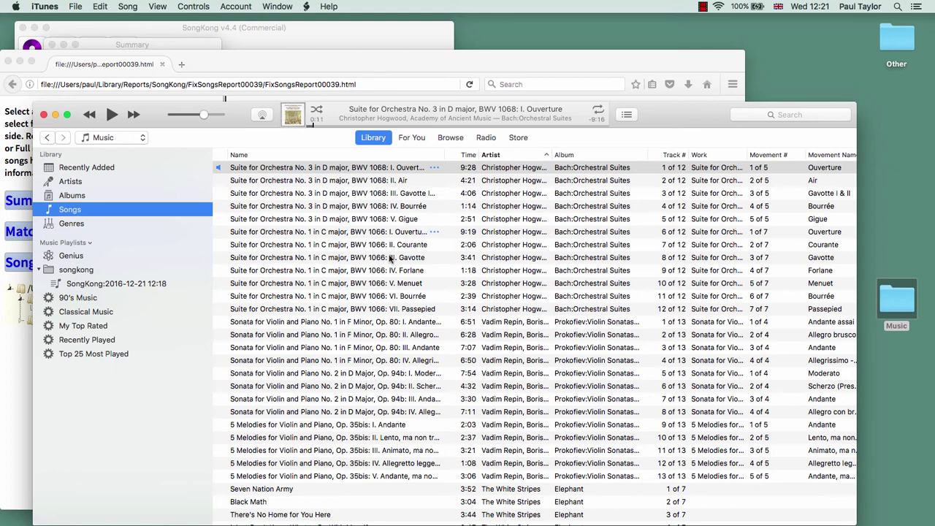
click(318, 478)
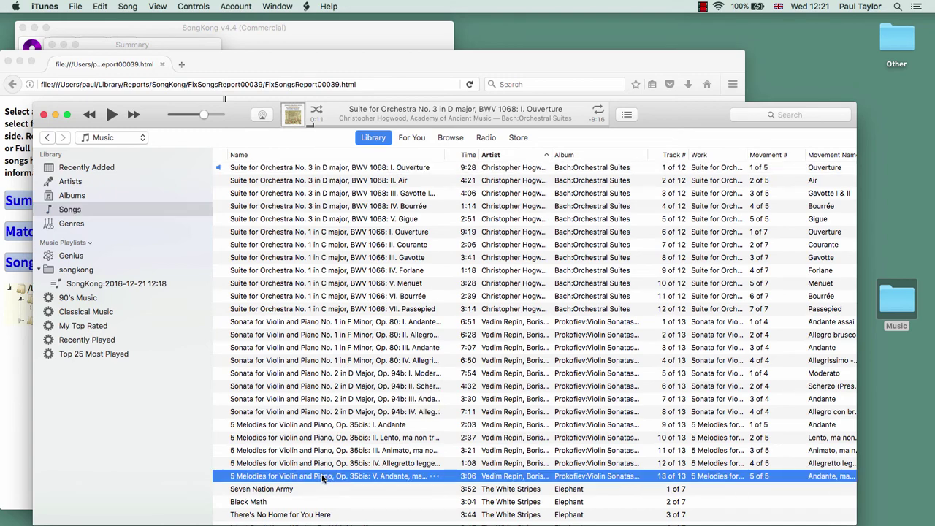
shift+click(305, 169)
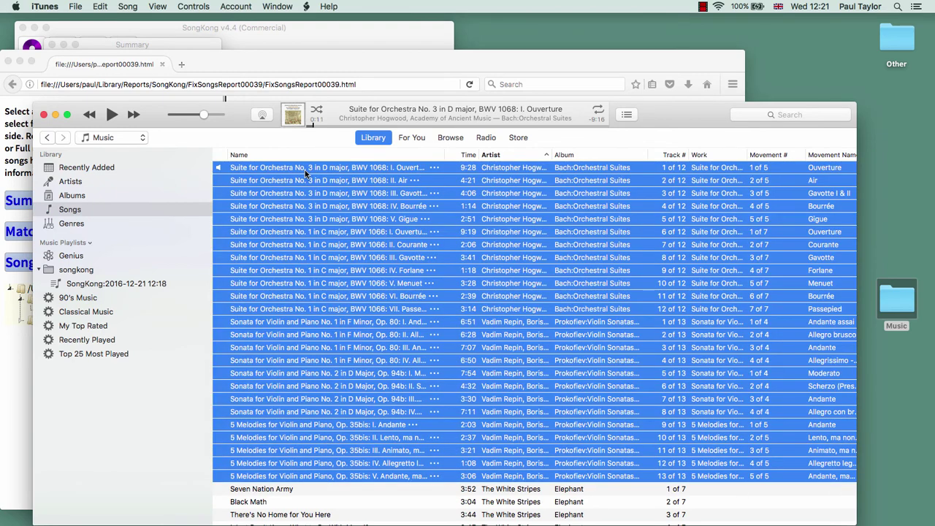
right_click(304, 170)
click(350, 210)
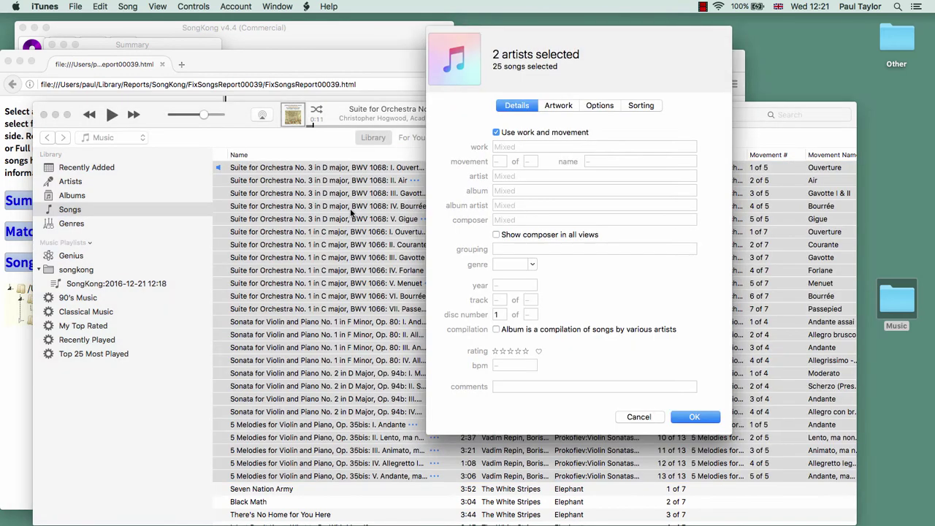
click(497, 133)
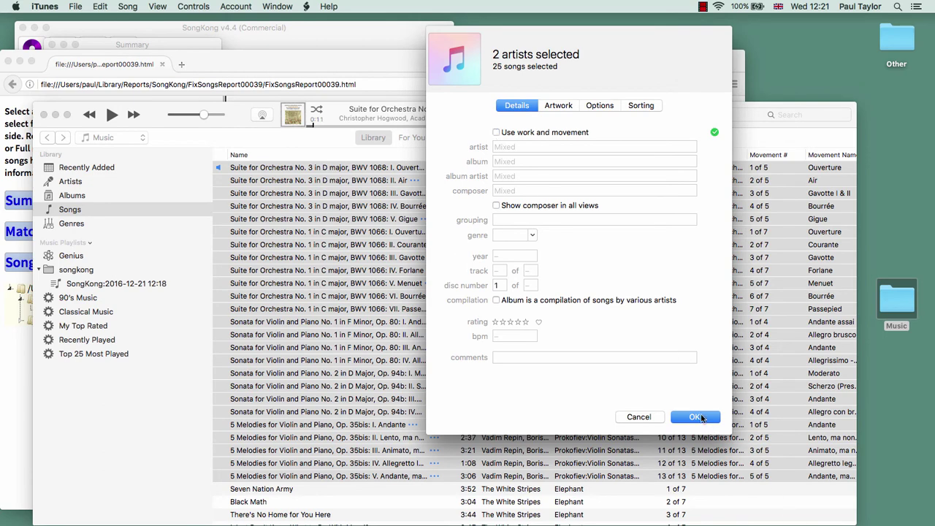
click(703, 418)
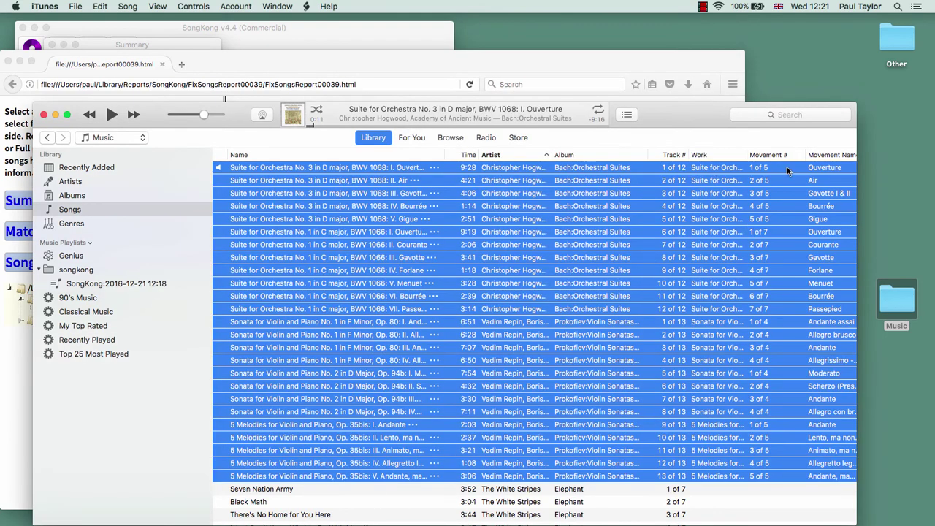
Examine how the Bach and Prokofiev albums list their tracks in the album view without work and movement display
click(72, 196)
scroll(604, 277, down, 2)
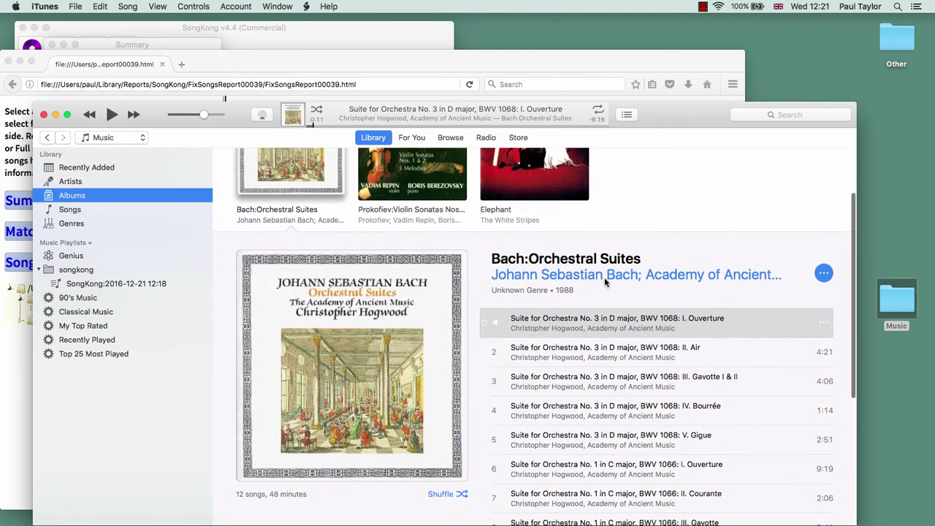
scroll(604, 281, down, 5)
scroll(604, 281, up, 6)
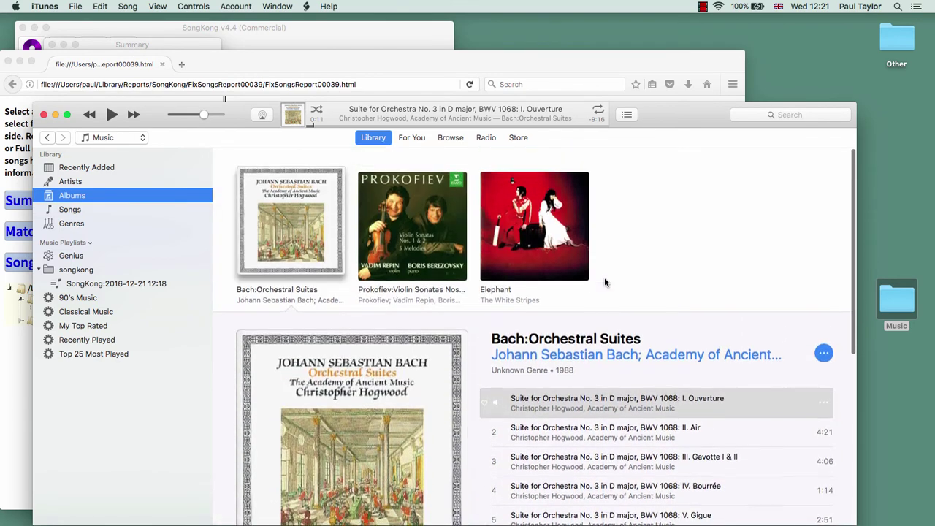
click(424, 201)
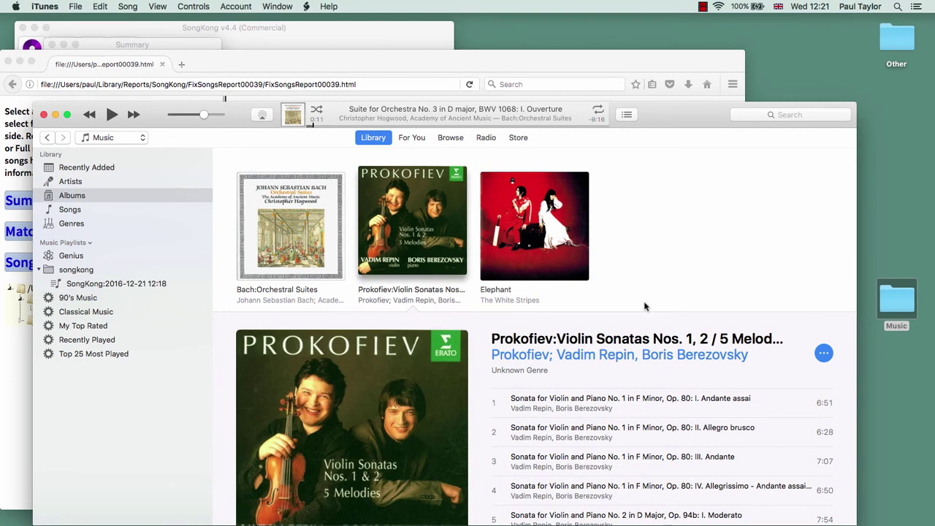
click(644, 307)
click(462, 235)
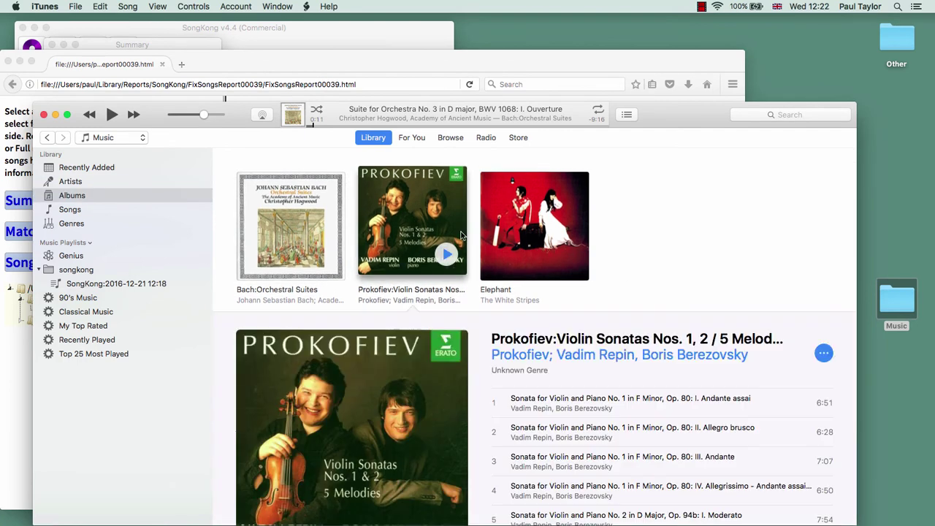
scroll(624, 293, down, 5)
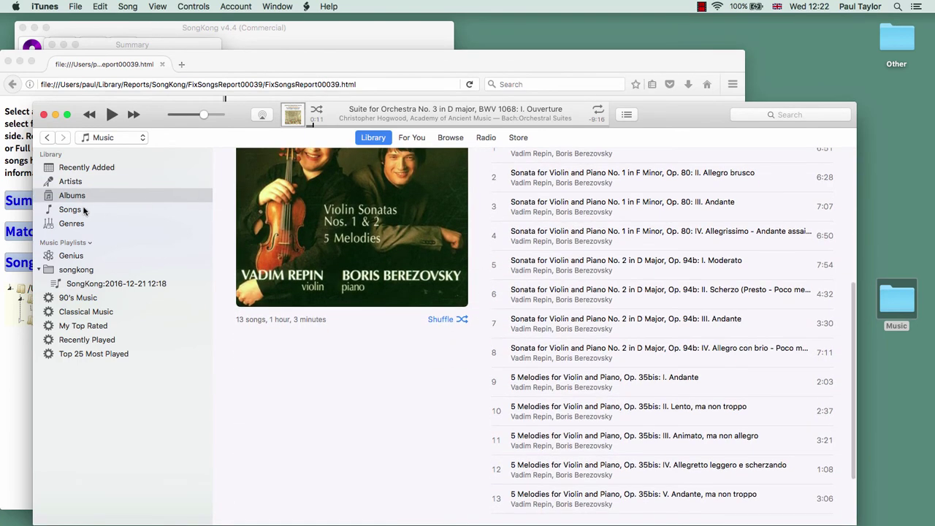
Turn "Use work and movement" back on for all the Bach and Prokofiev tracks in the songs list
click(73, 210)
click(390, 170)
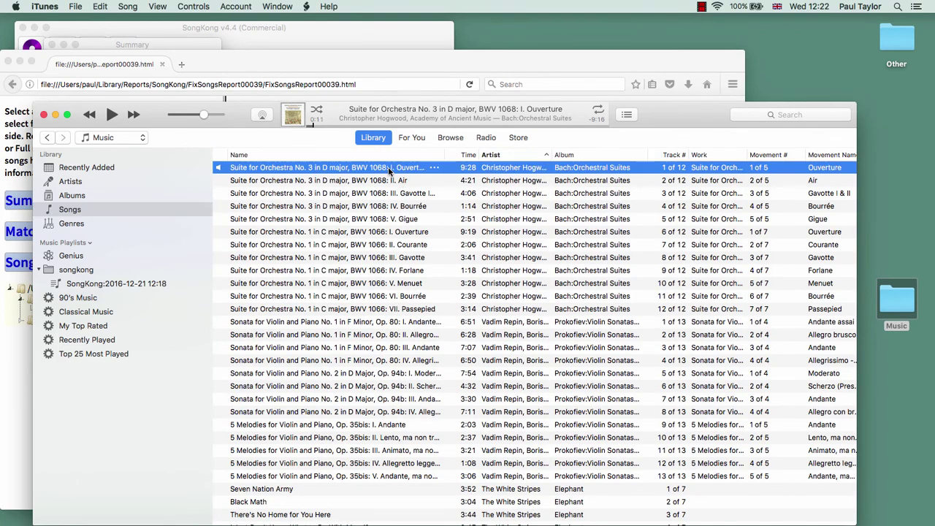
shift+click(318, 476)
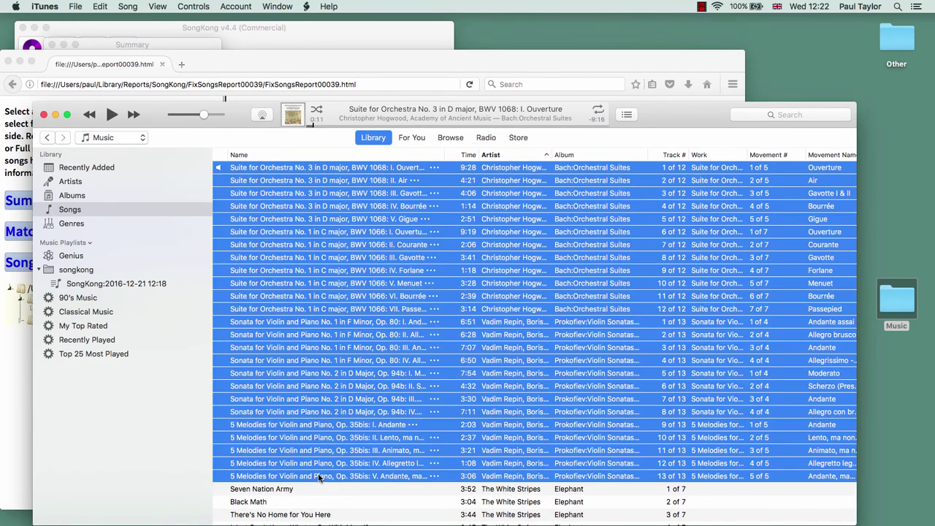
right_click(371, 377)
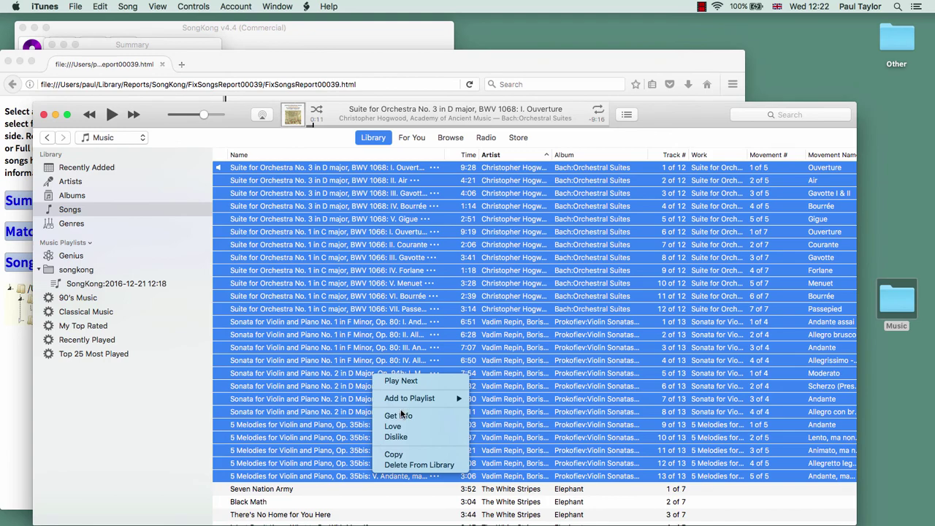
click(400, 415)
right_click(400, 412)
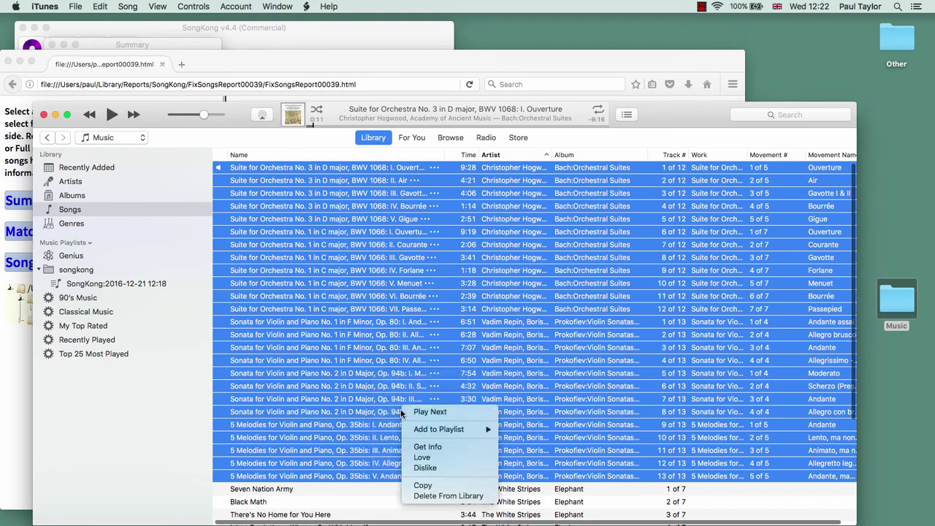
click(418, 448)
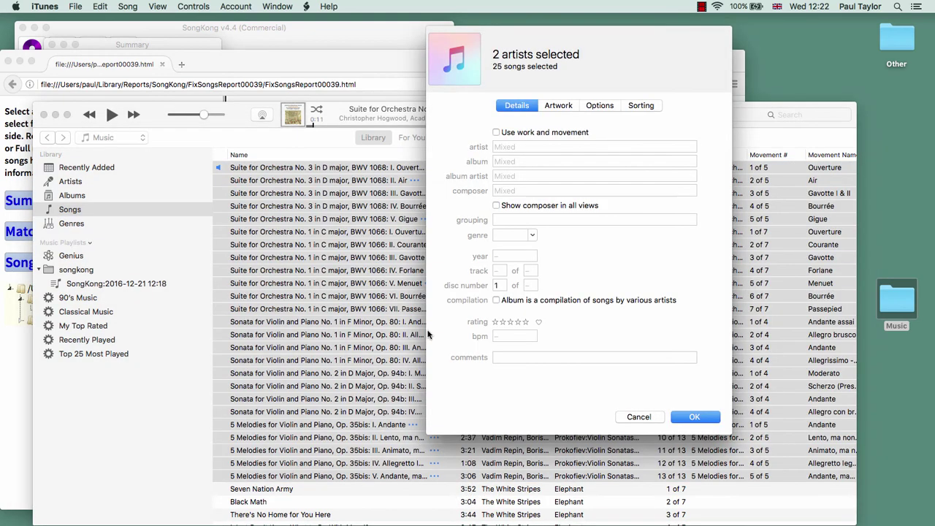
click(496, 132)
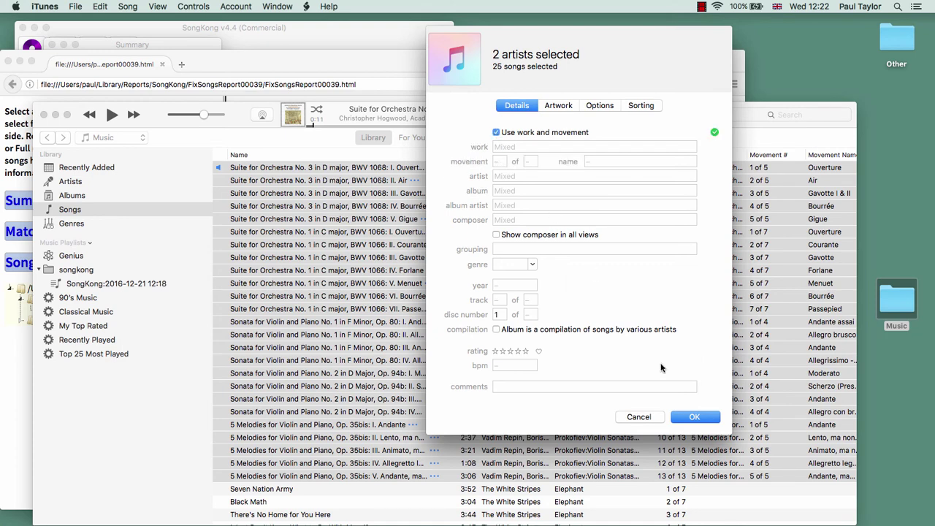
click(686, 420)
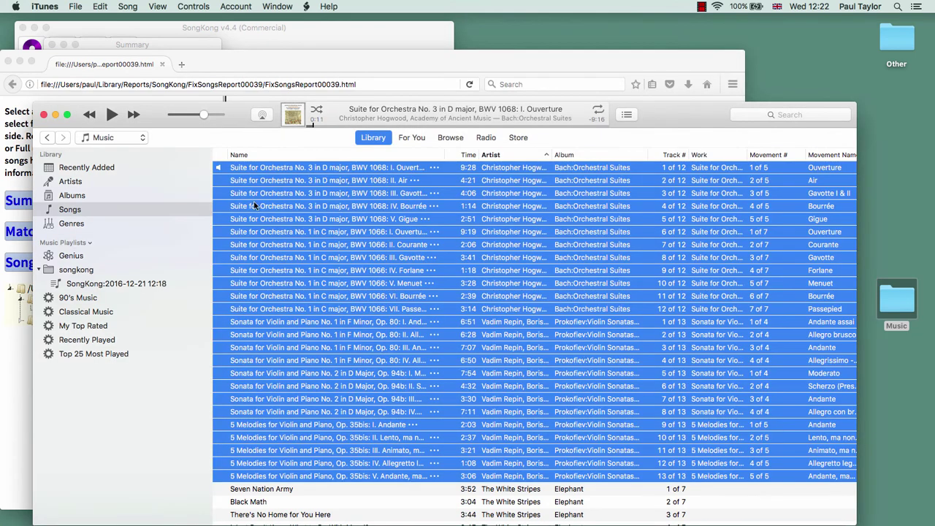
Return to the album view and recheck the work headings and movement titles in the Bach:Orchestral Suites track list
click(87, 196)
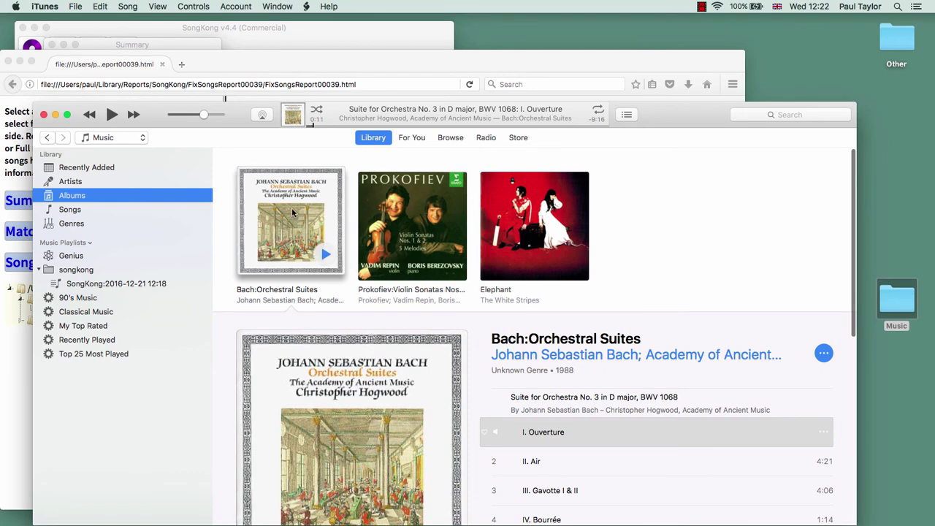
mouse_move(431, 266)
scroll(431, 267, down, 10)
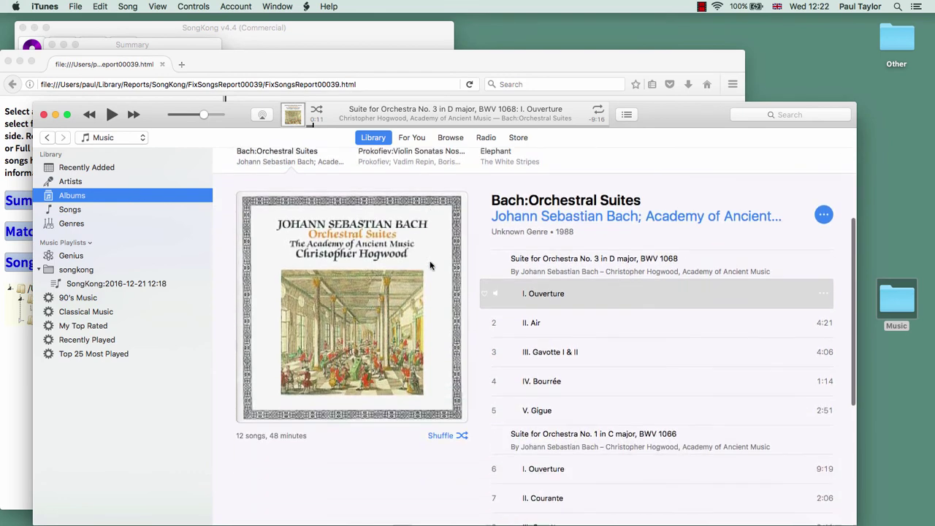
scroll(431, 267, up, 10)
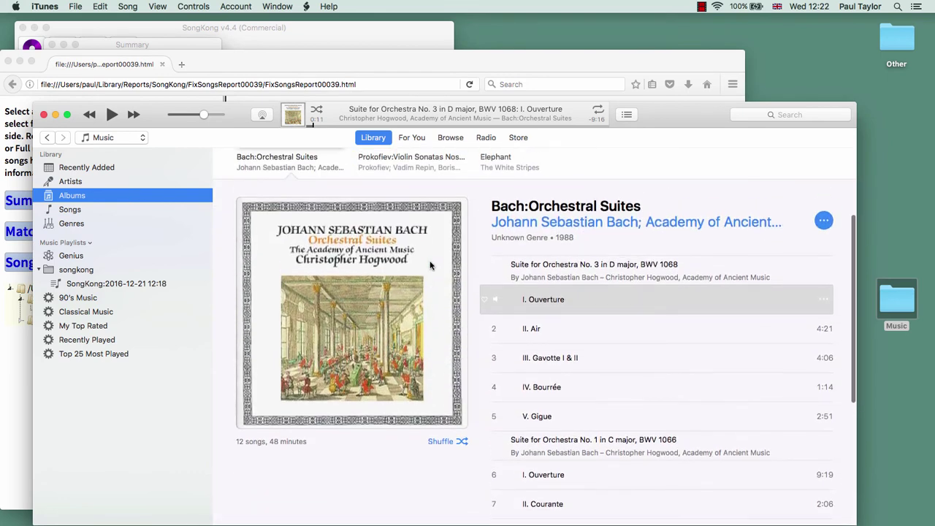
click(316, 188)
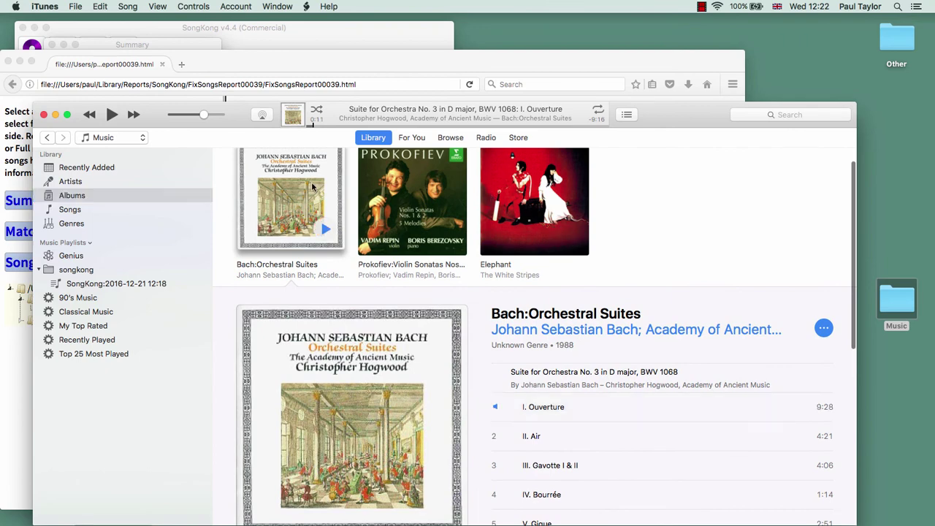
double_click(288, 234)
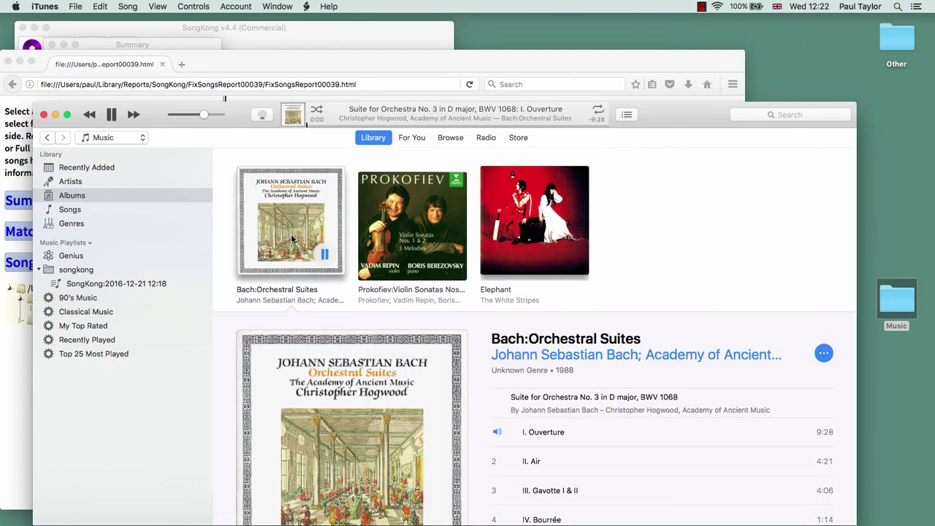
scroll(380, 239, down, 10)
scroll(403, 239, up, 10)
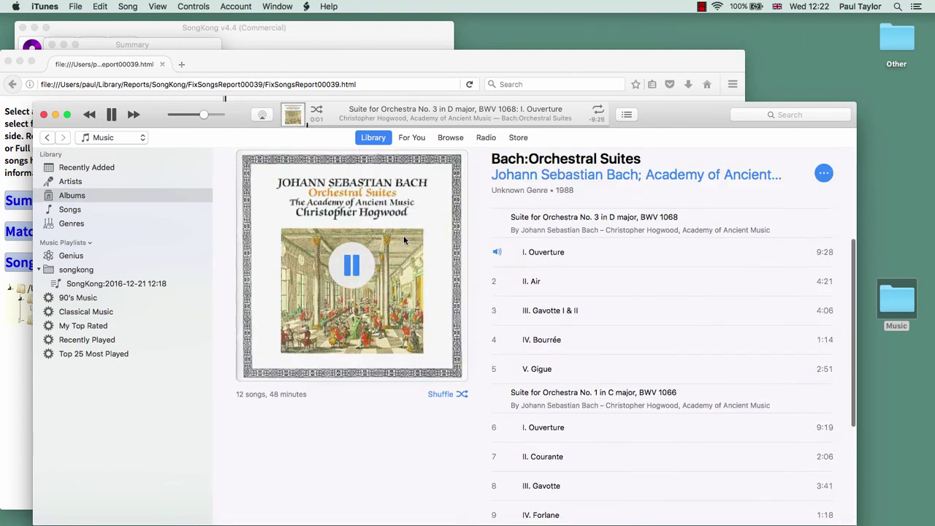